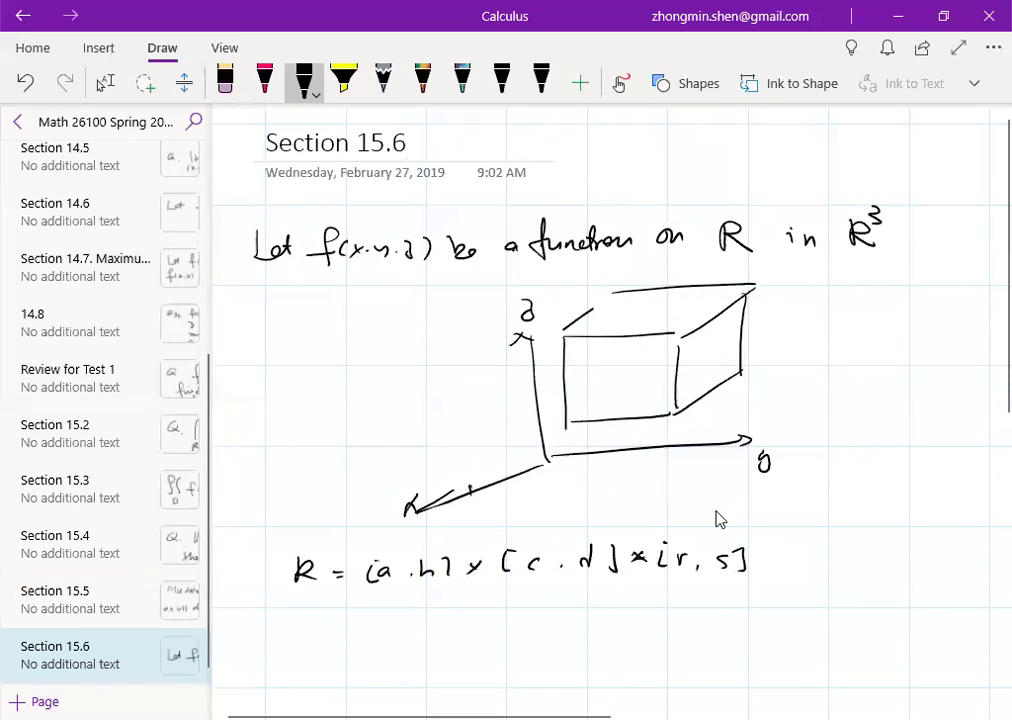
Draw grid lines across the front, top and side faces of the box to divide it into small sub-boxes
mouse_move(581, 343)
mouse_down()
mouse_move(581, 410)
mouse_move(602, 410)
mouse_up()
mouse_move(622, 341)
mouse_down()
mouse_move(622, 410)
mouse_move(644, 408)
mouse_up()
mouse_move(580, 333)
mouse_down()
mouse_move(647, 296)
mouse_move(676, 295)
mouse_up()
drag(640, 333, 707, 296)
mouse_move(578, 330)
mouse_down()
mouse_move(705, 318)
mouse_move(713, 301)
mouse_up()
drag(615, 299, 702, 290)
mouse_move(565, 354)
mouse_down()
mouse_move(675, 350)
mouse_move(675, 370)
mouse_up()
mouse_move(572, 394)
mouse_down()
mouse_move(655, 390)
mouse_move(616, 405)
mouse_up()
mouse_move(697, 328)
mouse_down()
mouse_move(700, 391)
mouse_move(715, 383)
mouse_up()
mouse_move(728, 303)
mouse_down()
mouse_move(729, 360)
mouse_move(742, 316)
mouse_up()
mouse_move(678, 382)
mouse_down()
mouse_move(742, 336)
mouse_move(742, 356)
mouse_up()
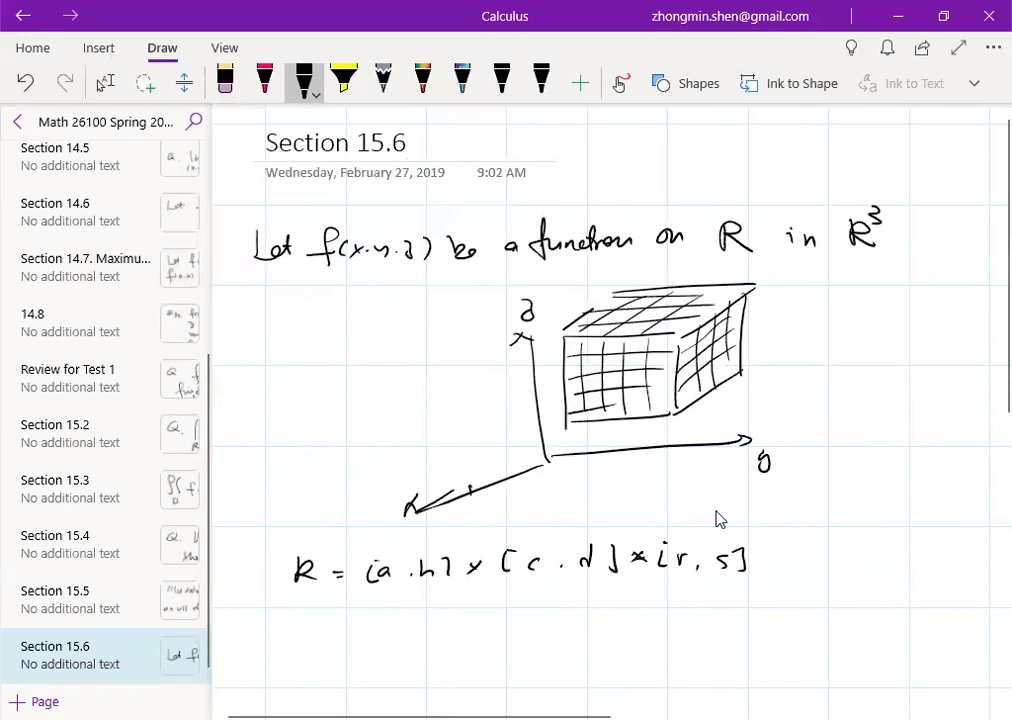
Handwrite the start of the triple integral definition, ∭_R f dV = lim, below the line defining R
scroll(716, 519, down, 2)
click(105, 83)
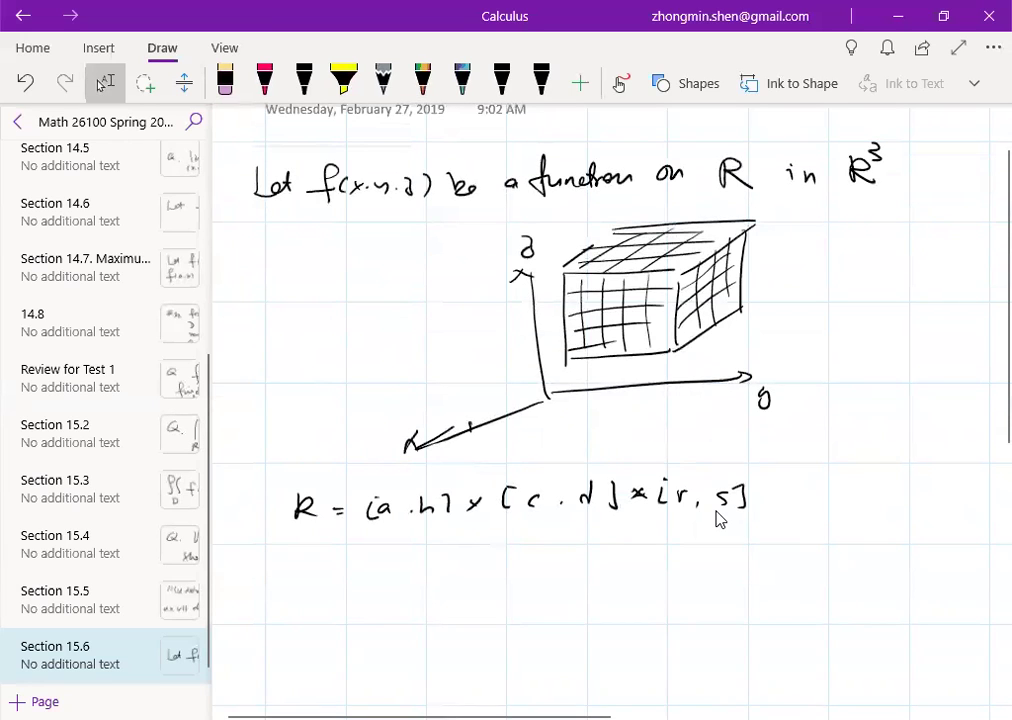
click(304, 83)
mouse_move(306, 565)
mouse_down()
mouse_move(295, 612)
mouse_move(310, 612)
mouse_up()
mouse_move(342, 567)
mouse_down()
mouse_move(318, 628)
mouse_move(330, 641)
mouse_up()
drag(372, 578, 358, 615)
mouse_move(408, 580)
mouse_down()
mouse_move(396, 606)
mouse_move(432, 586)
mouse_move(482, 588)
mouse_up()
drag(462, 598, 484, 597)
mouse_move(512, 563)
mouse_down()
mouse_move(510, 601)
mouse_move(572, 594)
mouse_up()
Complete the equation with the sum over i, j, k = 1 to n of f(x_i*, y_j*, z_k*) Δx_i Δy_j Δz_k
click(615, 567)
drag(631, 571, 632, 598)
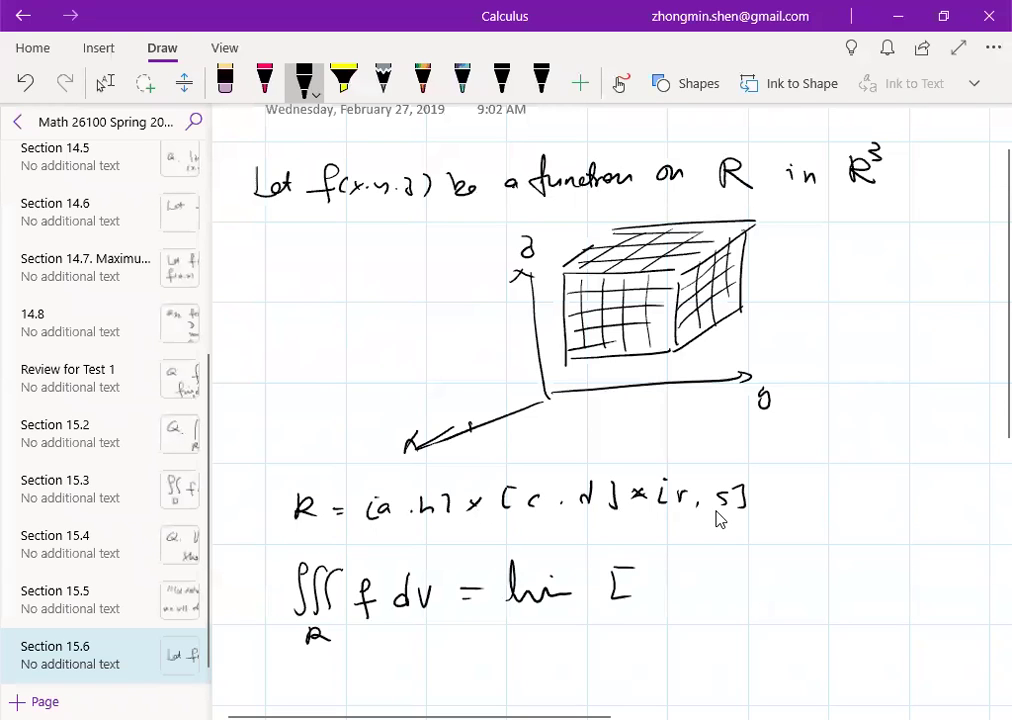
mouse_move(598, 617)
mouse_down()
mouse_move(606, 640)
mouse_move(636, 630)
mouse_up()
click(640, 620)
drag(643, 620, 654, 626)
drag(665, 616, 665, 631)
mouse_move(622, 558)
mouse_down()
mouse_move(690, 570)
mouse_move(681, 602)
mouse_up()
mouse_move(707, 580)
mouse_down()
mouse_move(724, 600)
mouse_move(708, 602)
mouse_move(737, 602)
mouse_move(746, 579)
mouse_move(766, 600)
mouse_move(786, 578)
mouse_move(775, 603)
mouse_move(824, 604)
mouse_move(832, 578)
mouse_move(850, 603)
mouse_move(882, 595)
mouse_up()
mouse_move(885, 583)
mouse_down()
mouse_move(897, 598)
mouse_move(886, 598)
mouse_move(922, 597)
mouse_move(936, 610)
mouse_up()
mouse_move(945, 596)
mouse_down()
mouse_move(943, 604)
mouse_move(970, 592)
mouse_up()
drag(967, 584, 988, 602)
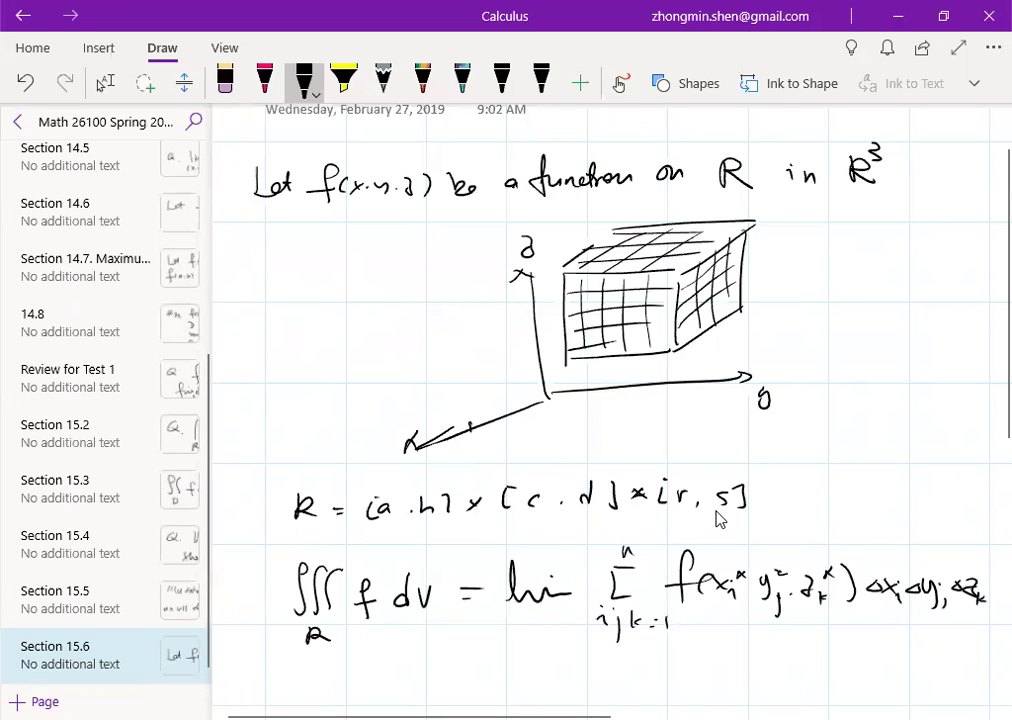
Sketch a small sub-box beside the coordinate axes and connect it with a curved arrow to the gridded box
scroll(718, 517, down, 1)
click(105, 83)
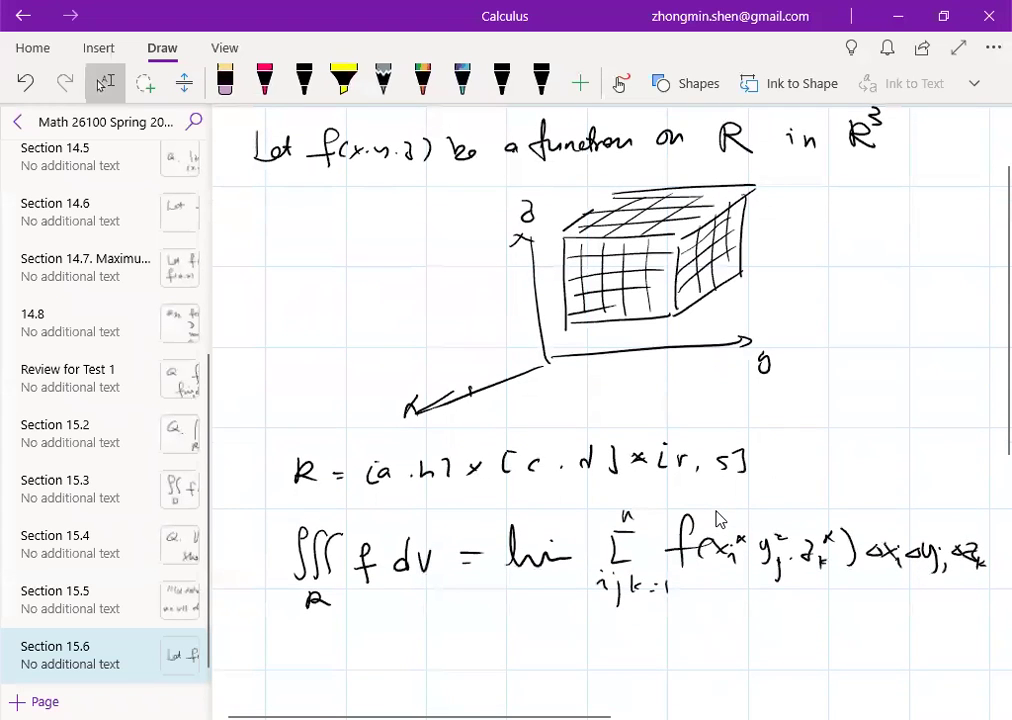
click(304, 80)
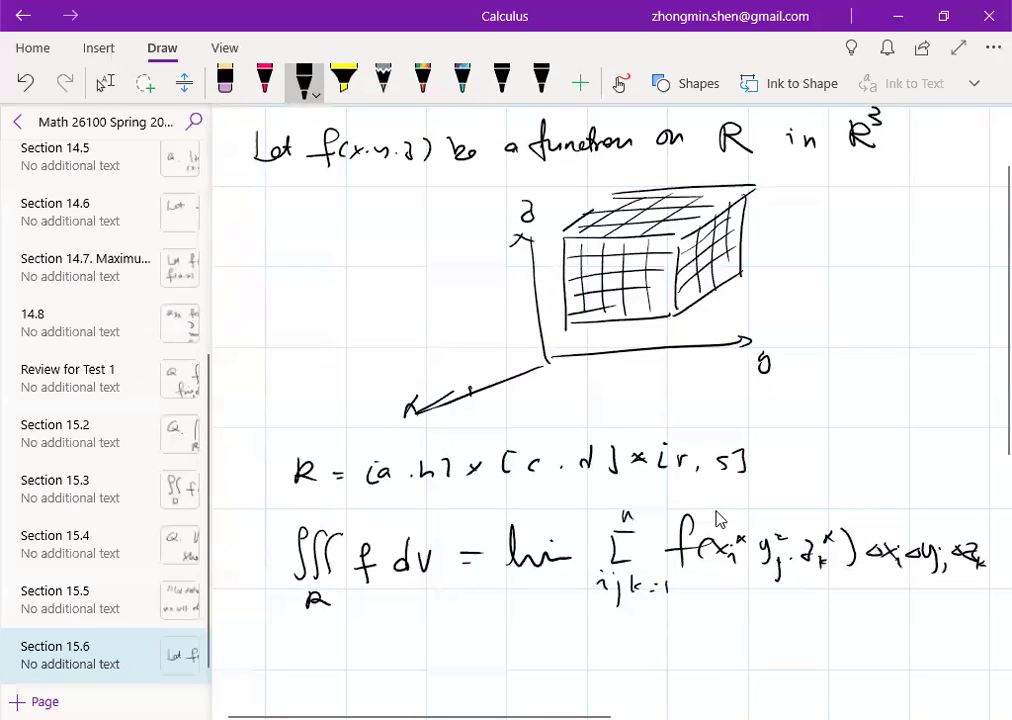
mouse_move(883, 331)
mouse_down()
mouse_move(918, 330)
mouse_move(852, 356)
mouse_up()
mouse_move(918, 334)
mouse_down()
mouse_move(852, 357)
mouse_move(854, 386)
mouse_up()
drag(887, 358, 886, 383)
drag(855, 386, 886, 382)
mouse_move(921, 334)
mouse_down()
mouse_move(920, 362)
mouse_move(876, 352)
mouse_up()
mouse_move(670, 270)
mouse_down()
mouse_move(880, 350)
mouse_move(912, 376)
mouse_up()
Label the edges of the small sub-box Δx_i, Δy_j and Δz_k
drag(847, 405, 856, 398)
mouse_move(858, 398)
mouse_down()
mouse_move(876, 409)
mouse_move(910, 384)
mouse_move(932, 402)
mouse_up()
drag(926, 346, 967, 354)
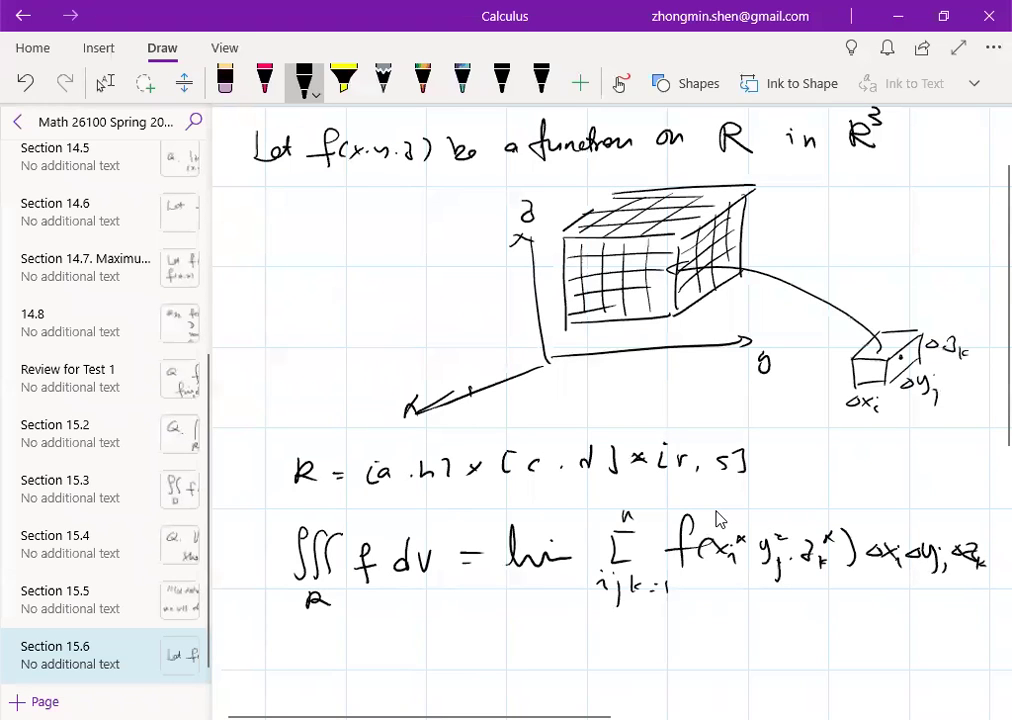
Draw an arrow to the sample point in the small sub-box and label it (x_i*, y_j*, z_k*)
drag(898, 358, 920, 300)
mouse_move(889, 260)
mouse_down()
mouse_move(886, 277)
mouse_move(903, 274)
mouse_up()
mouse_move(903, 262)
mouse_down()
mouse_move(893, 275)
mouse_move(903, 282)
mouse_move(914, 264)
mouse_up()
mouse_move(914, 256)
mouse_down()
mouse_move(915, 280)
mouse_move(926, 272)
mouse_up()
mouse_move(933, 260)
mouse_down()
mouse_move(926, 281)
mouse_move(937, 289)
mouse_up()
drag(940, 252, 940, 260)
mouse_move(955, 260)
mouse_down()
mouse_move(955, 273)
mouse_move(966, 273)
mouse_up()
mouse_move(968, 267)
mouse_down()
mouse_move(975, 276)
mouse_move(976, 260)
mouse_up()
drag(982, 255, 982, 279)
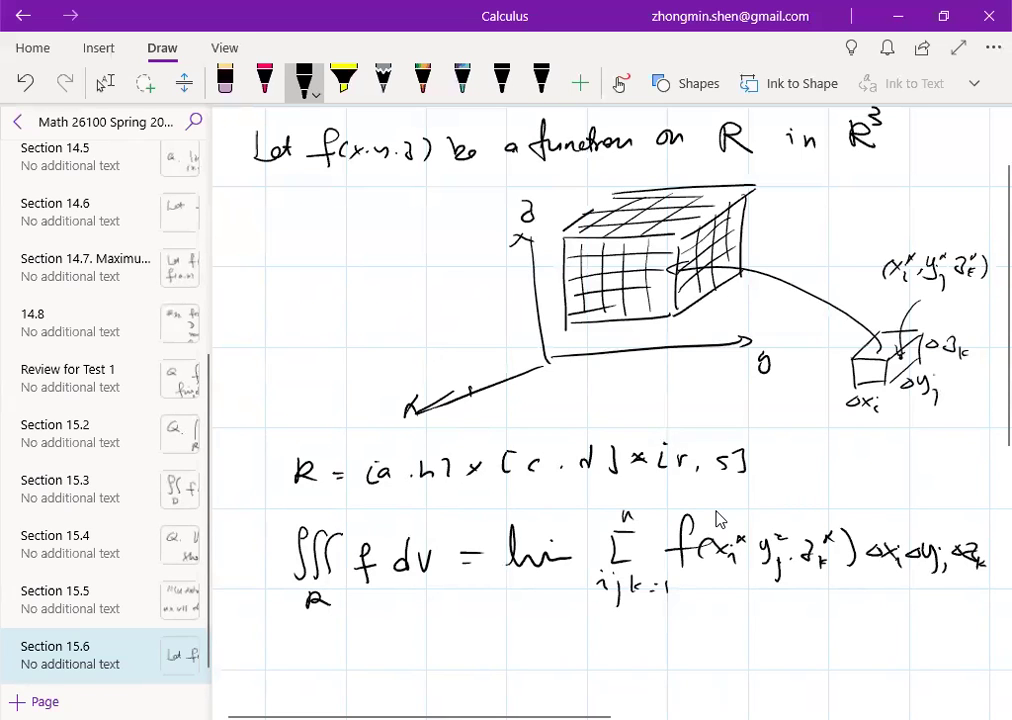
Write the condition Δx_i → 0 under the limit in the triple integral equation
scroll(717, 518, down, 1)
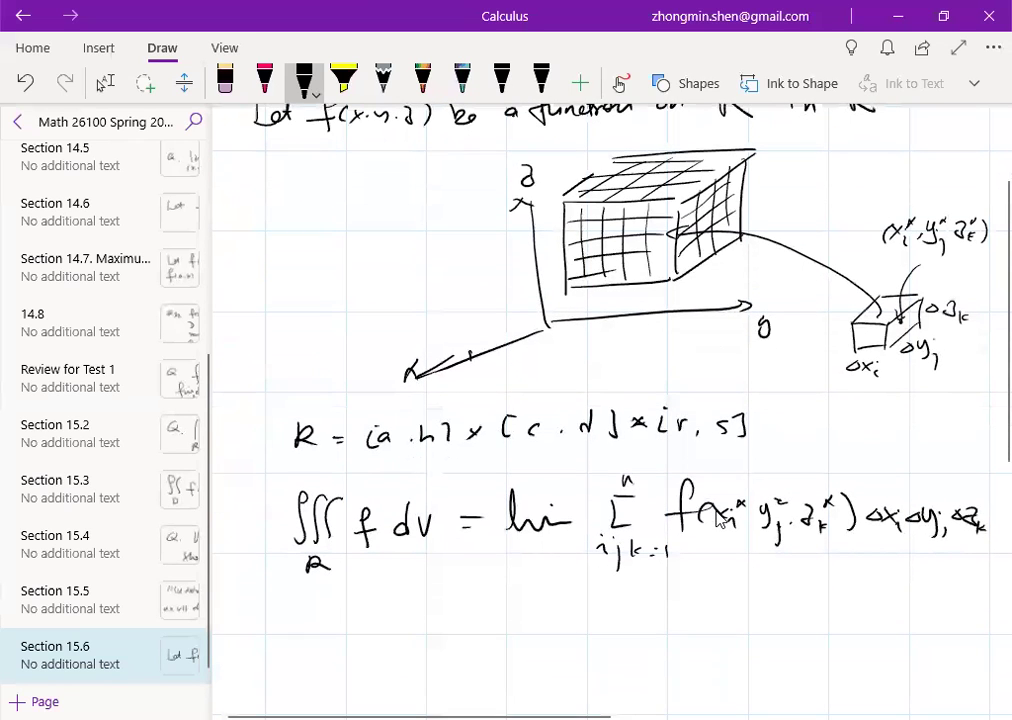
click(104, 83)
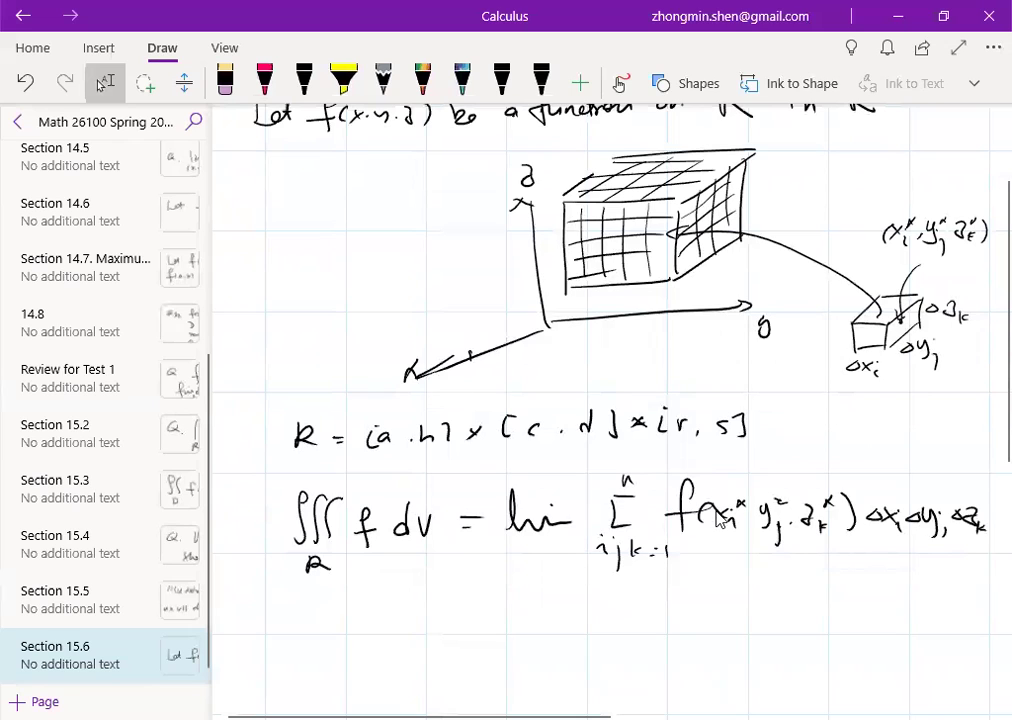
click(304, 83)
drag(491, 580, 511, 592)
drag(511, 582, 500, 593)
drag(516, 589, 513, 594)
drag(532, 588, 572, 589)
Add the conditions Δy_j → 0 and Δz_k → 0 beneath Δx_i → 0
mouse_move(490, 609)
mouse_down()
mouse_move(484, 620)
mouse_move(508, 626)
mouse_move(522, 613)
mouse_up()
drag(522, 618, 519, 626)
drag(533, 616, 554, 620)
drag(579, 612, 578, 613)
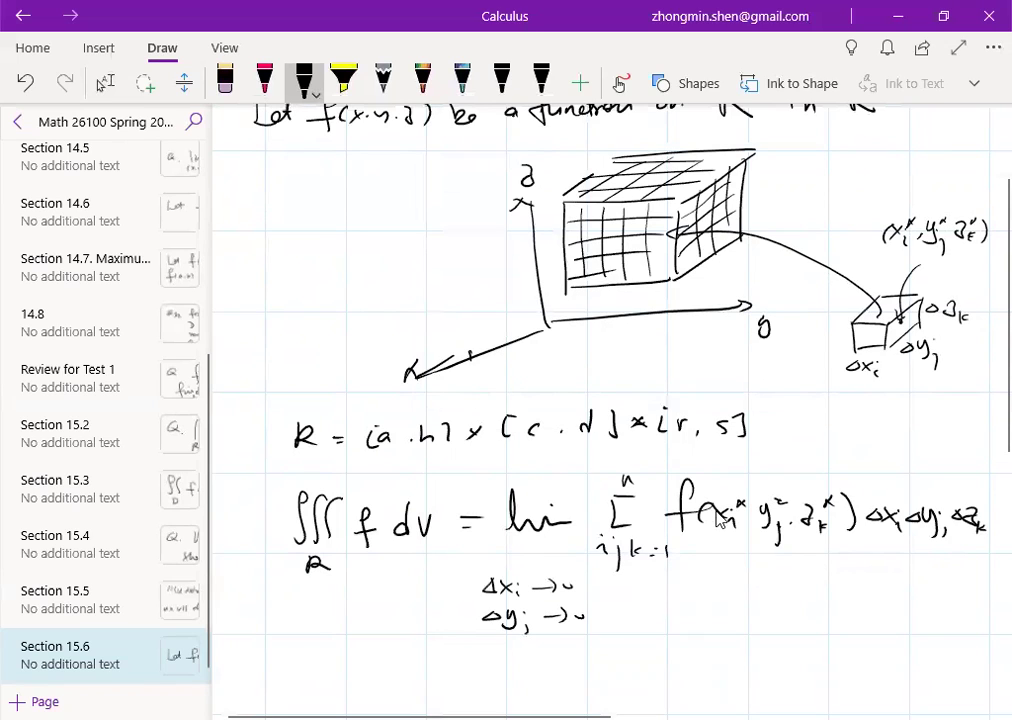
mouse_move(494, 637)
mouse_down()
mouse_move(488, 646)
mouse_move(518, 650)
mouse_up()
drag(524, 641, 562, 644)
drag(558, 640, 561, 648)
drag(574, 643, 578, 644)
Handwrite the sentence "f is integrable if the limit exists." below the limit conditions
scroll(720, 518, down, 1)
key(Escape)
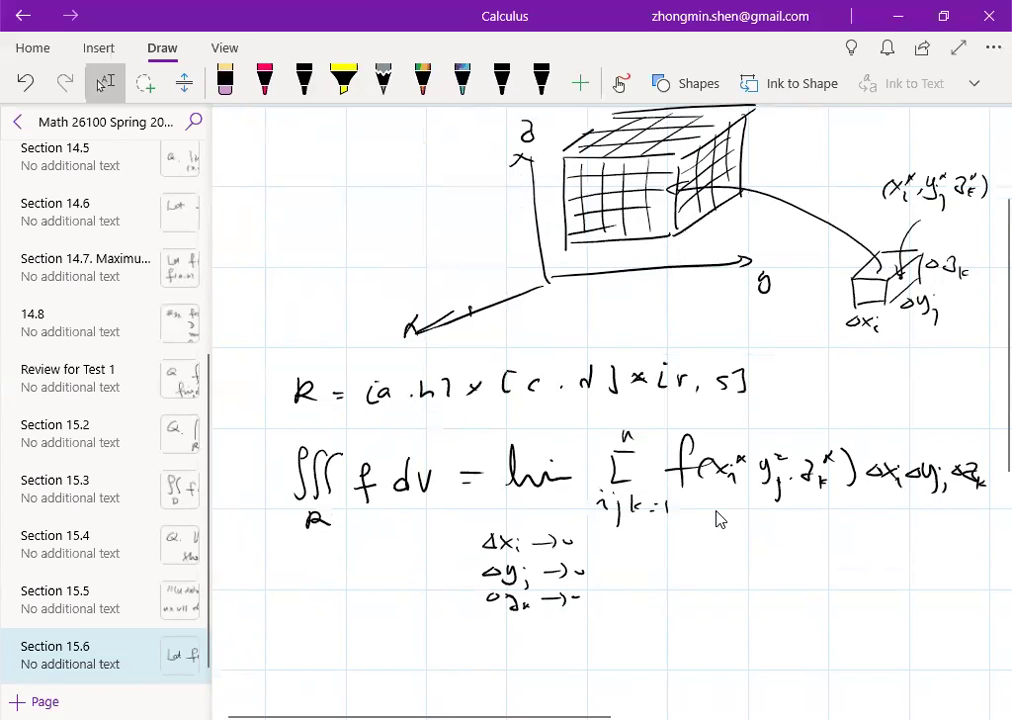
scroll(720, 518, down, 2)
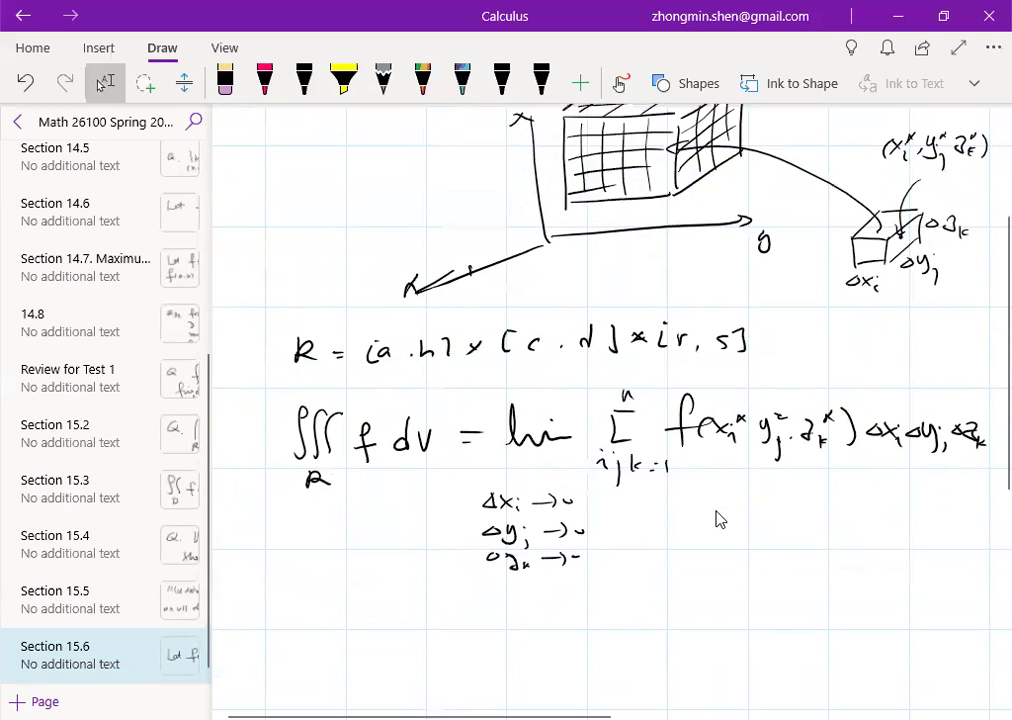
scroll(720, 518, down, 2)
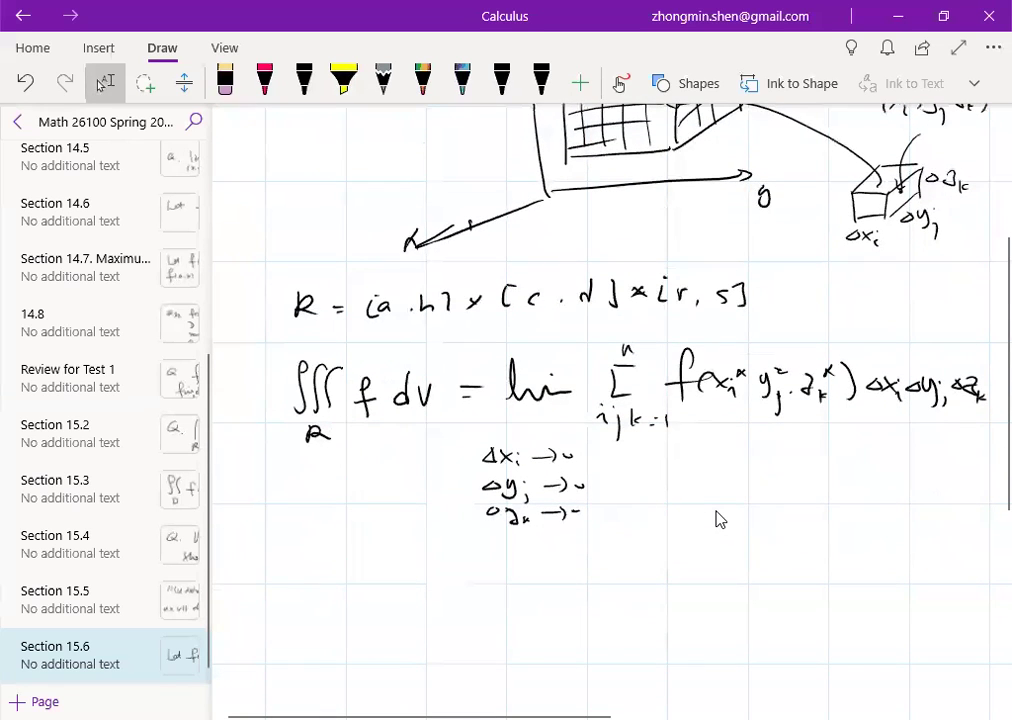
click(304, 83)
mouse_move(297, 550)
mouse_down()
mouse_move(293, 590)
mouse_move(300, 576)
mouse_up()
mouse_move(339, 568)
mouse_down()
mouse_move(350, 574)
mouse_move(340, 582)
mouse_move(425, 572)
mouse_move(458, 588)
mouse_move(522, 578)
mouse_up()
mouse_move(572, 574)
mouse_down()
mouse_move(590, 600)
mouse_move(598, 574)
mouse_move(672, 574)
mouse_up()
mouse_move(700, 556)
mouse_down()
mouse_move(706, 578)
mouse_move(772, 564)
mouse_up()
drag(798, 568, 824, 575)
drag(824, 564, 812, 575)
mouse_move(834, 562)
mouse_down()
mouse_move(835, 573)
mouse_move(850, 573)
mouse_up()
mouse_move(856, 558)
mouse_down()
mouse_move(858, 573)
mouse_move(864, 563)
mouse_up()
drag(866, 565, 862, 573)
click(880, 572)
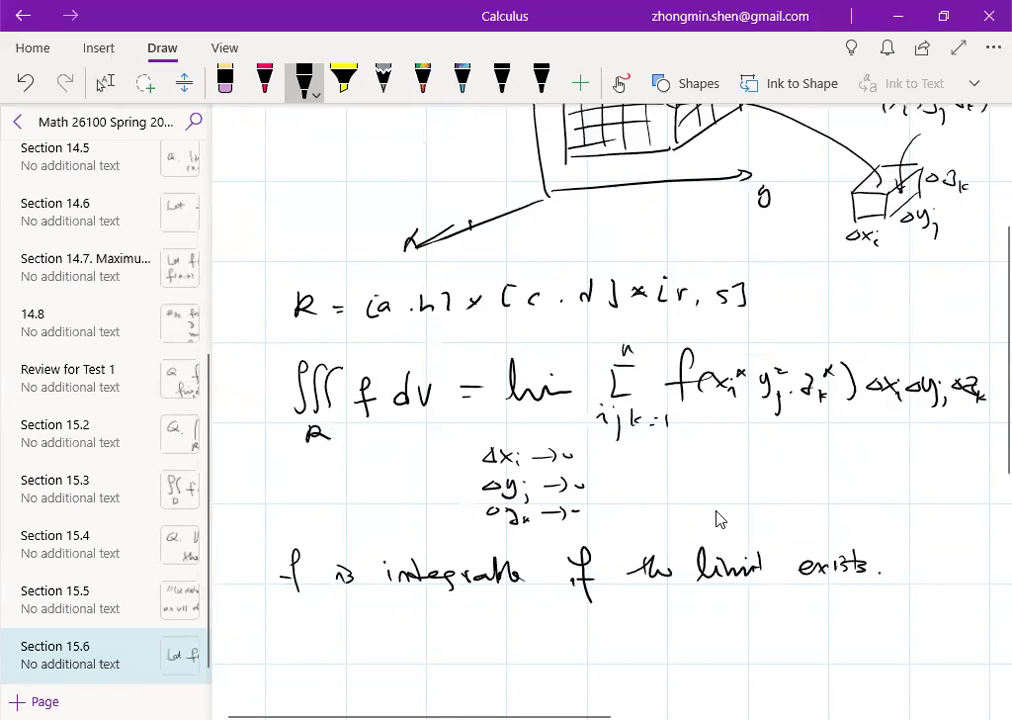
Start a new line below the integrability sentence with "Riemann: If f is continuous on R"
scroll(720, 518, down, 2)
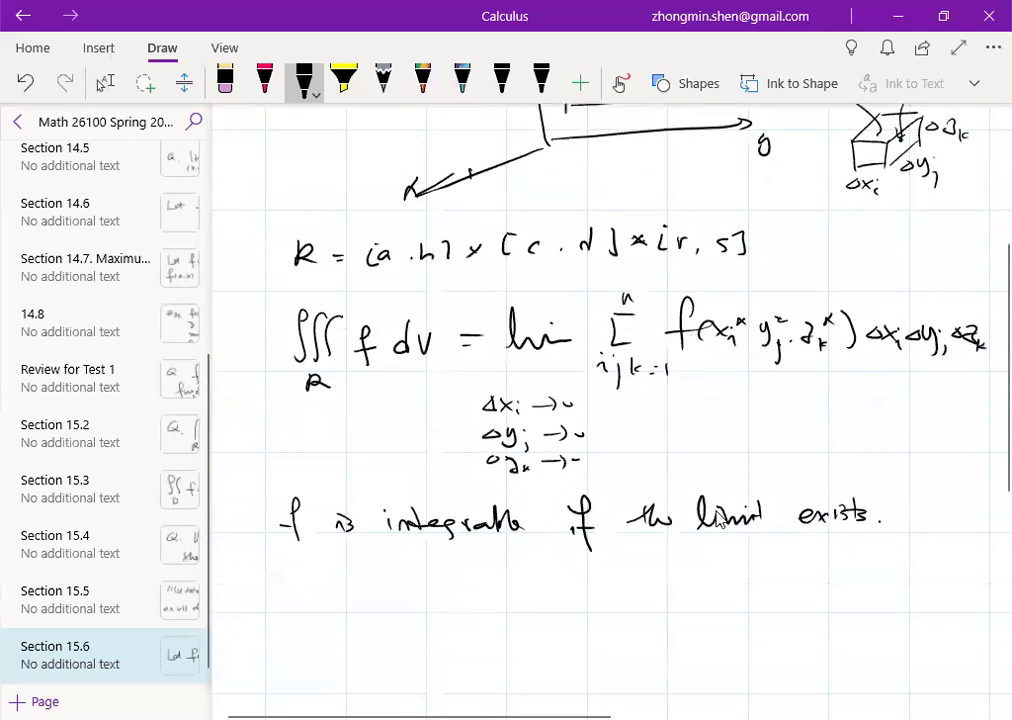
click(105, 82)
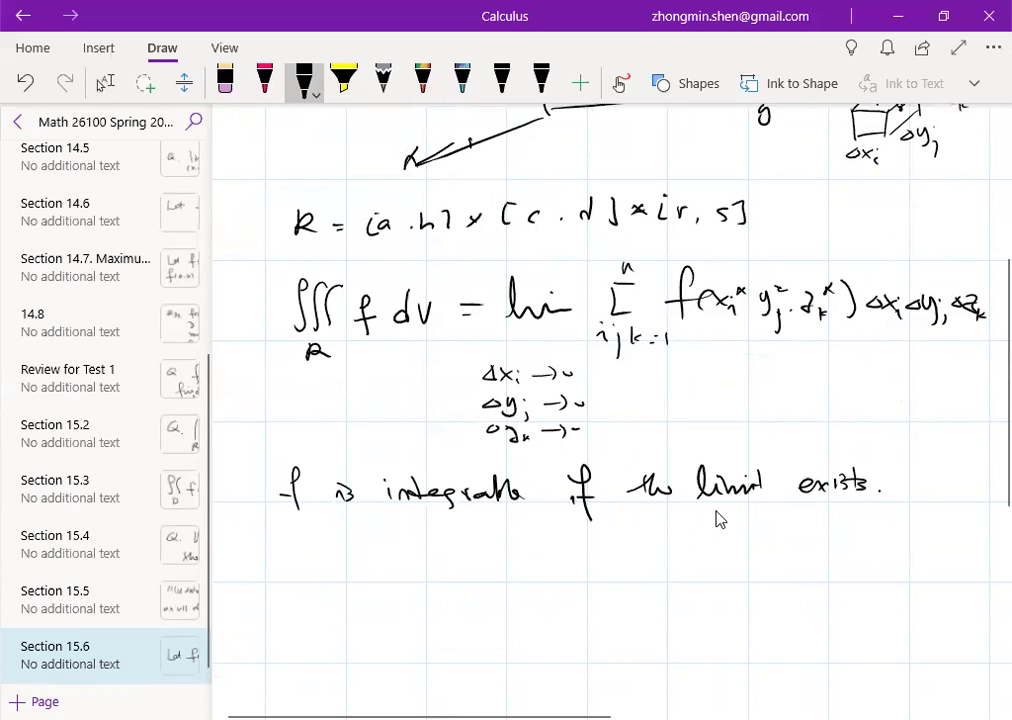
mouse_move(263, 556)
mouse_down()
mouse_move(264, 578)
mouse_move(387, 579)
mouse_move(448, 560)
mouse_move(456, 585)
mouse_move(466, 564)
mouse_move(506, 585)
mouse_move(560, 580)
mouse_up()
click(289, 576)
mouse_move(572, 570)
mouse_down()
mouse_move(592, 580)
mouse_move(742, 580)
mouse_up()
mouse_move(776, 566)
mouse_down()
mouse_move(772, 578)
mouse_move(852, 578)
mouse_up()
Finish the Riemann statement on the next line with "then ∭_R f dV exists."
mouse_move(432, 598)
mouse_down()
mouse_move(458, 618)
mouse_move(530, 628)
mouse_up()
drag(568, 598, 532, 650)
mouse_move(538, 637)
mouse_down()
mouse_move(570, 645)
mouse_move(583, 629)
mouse_up()
drag(580, 618, 623, 627)
drag(630, 615, 714, 624)
mouse_move(714, 608)
mouse_down()
mouse_move(702, 624)
mouse_move(724, 622)
mouse_up()
mouse_move(738, 606)
mouse_down()
mouse_move(742, 624)
mouse_move(770, 610)
mouse_up()
drag(782, 608, 772, 622)
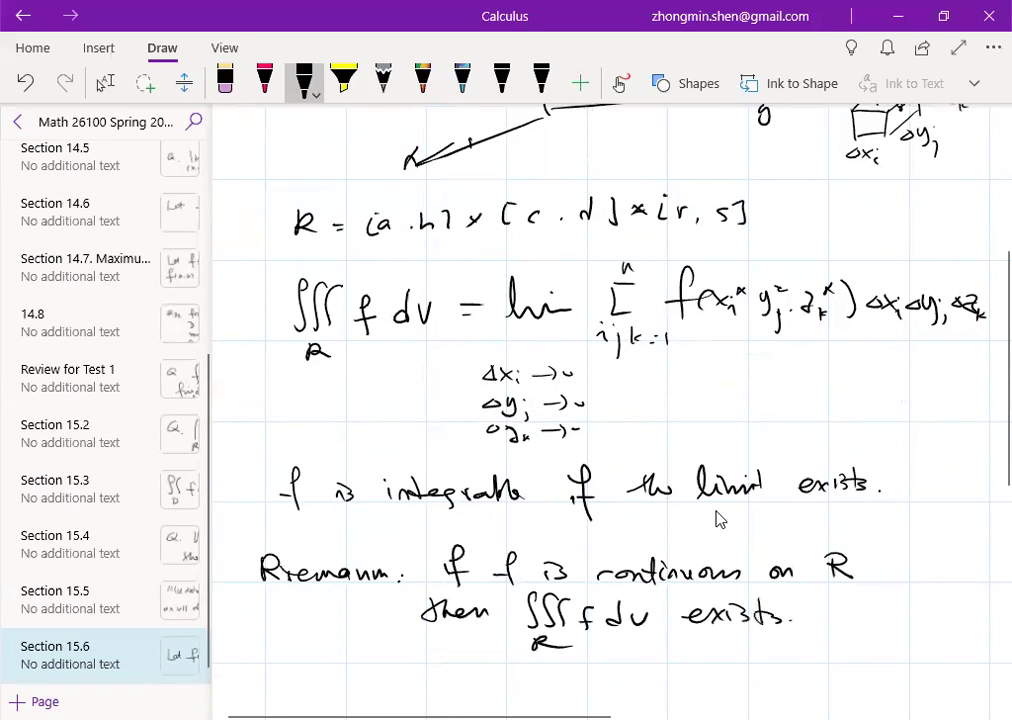